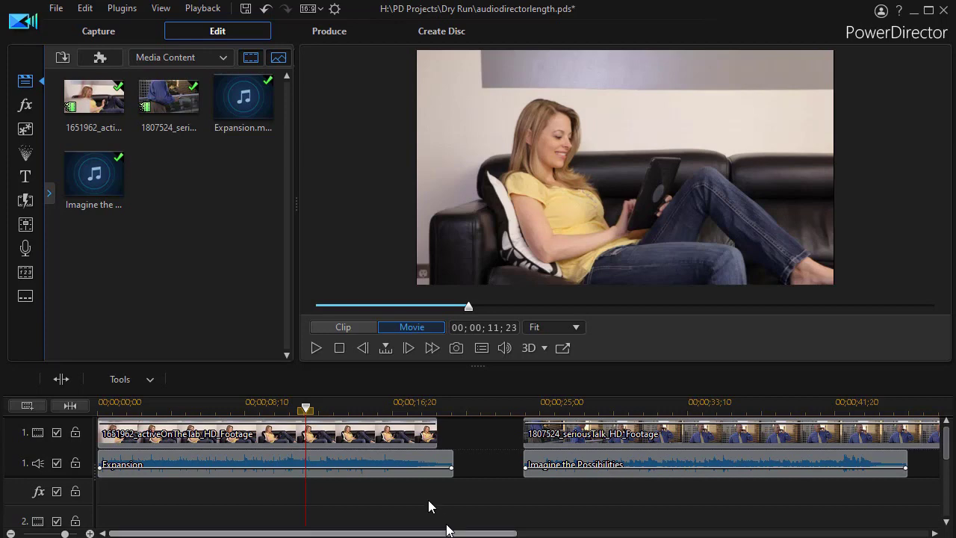
# Send the Expansion music clip from the timeline to AudioDirector through Edit Audio.
pyautogui.moveTo(390, 431)
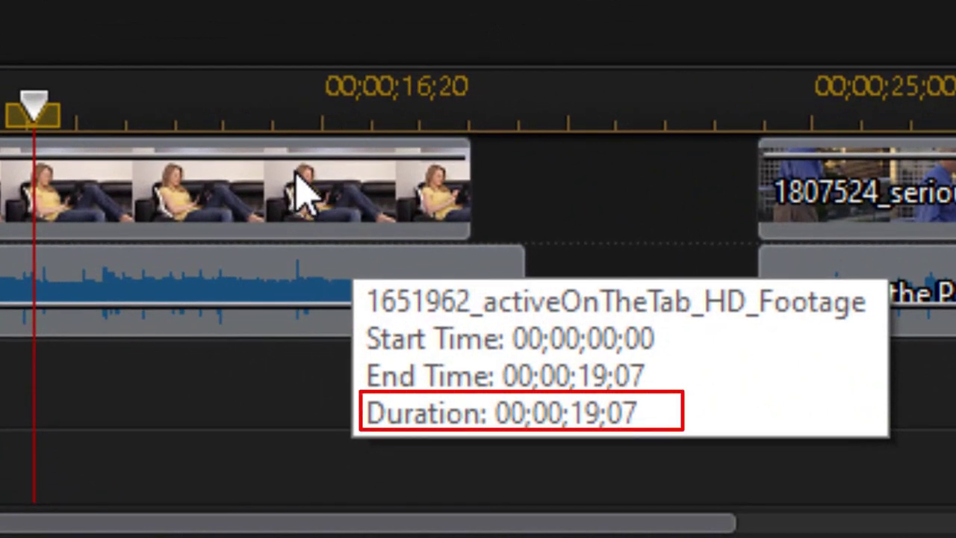
pyautogui.moveTo(309, 280)
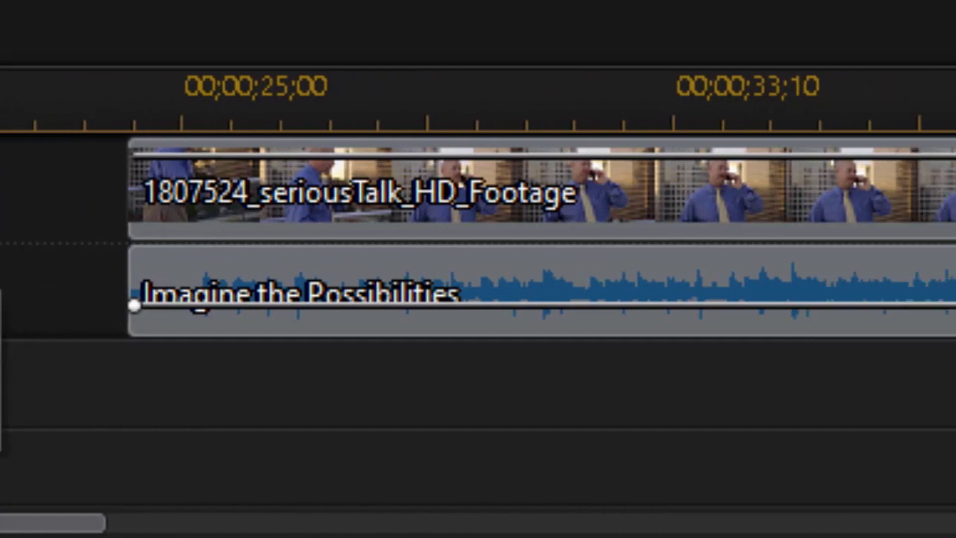
pyautogui.moveTo(904, 190)
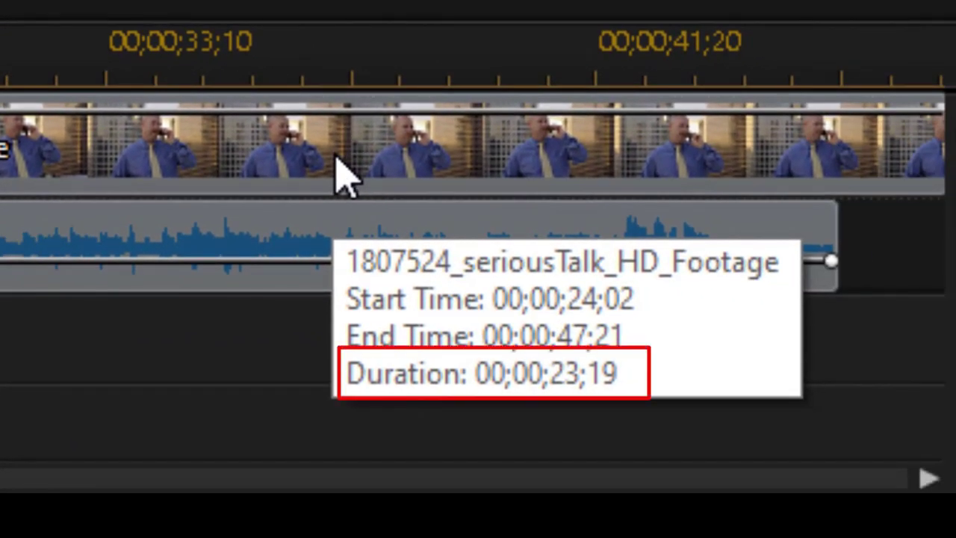
pyautogui.moveTo(342, 241)
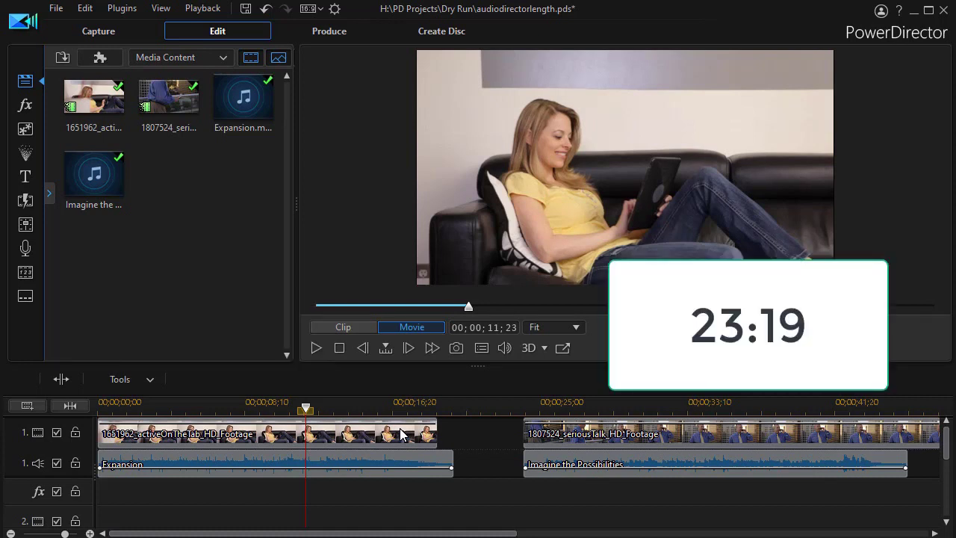
pyautogui.moveTo(605, 440)
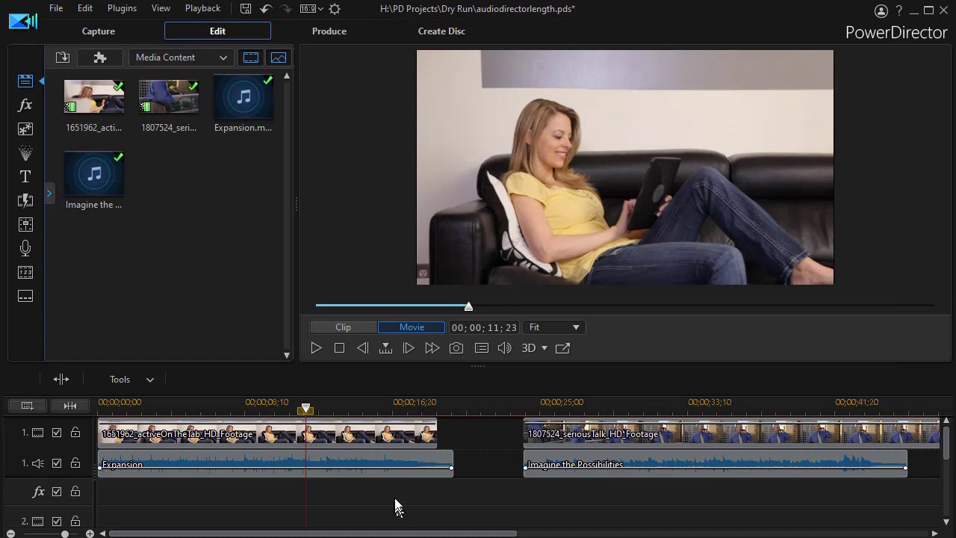
pyautogui.moveTo(384, 439)
pyautogui.click(382, 465)
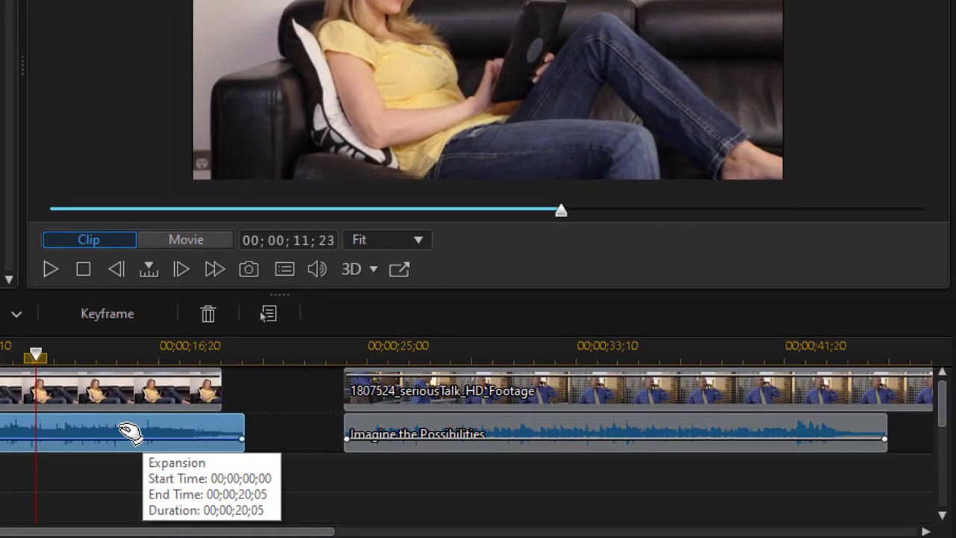
pyautogui.rightClick(370, 464)
pyautogui.moveTo(197, 277)
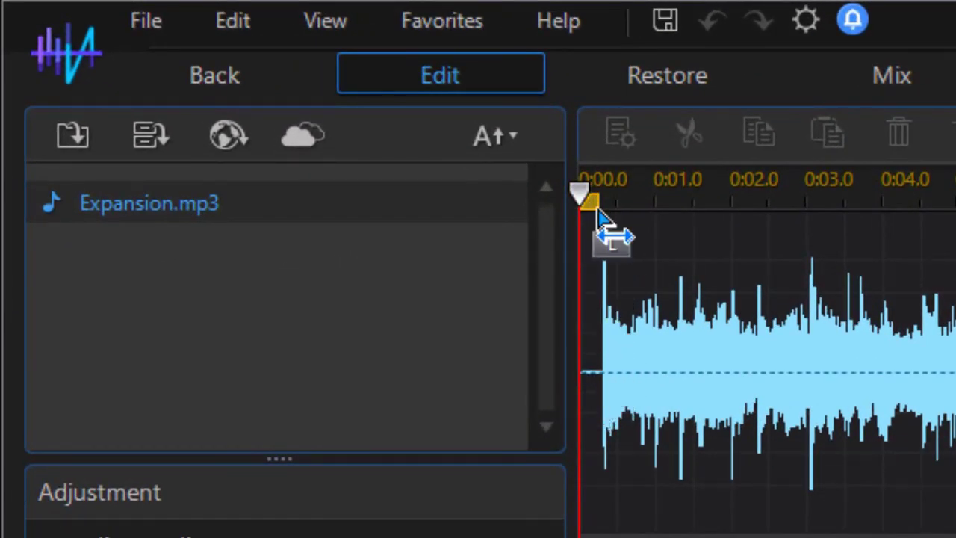
# Cut the silent lead-in from the start of Expansion.mp3, leaving it 19.980 seconds long.
pyautogui.moveTo(598, 213)
pyautogui.mouseDown()
pyautogui.moveTo(607, 215)
pyautogui.moveTo(598, 213)
pyautogui.mouseUp()
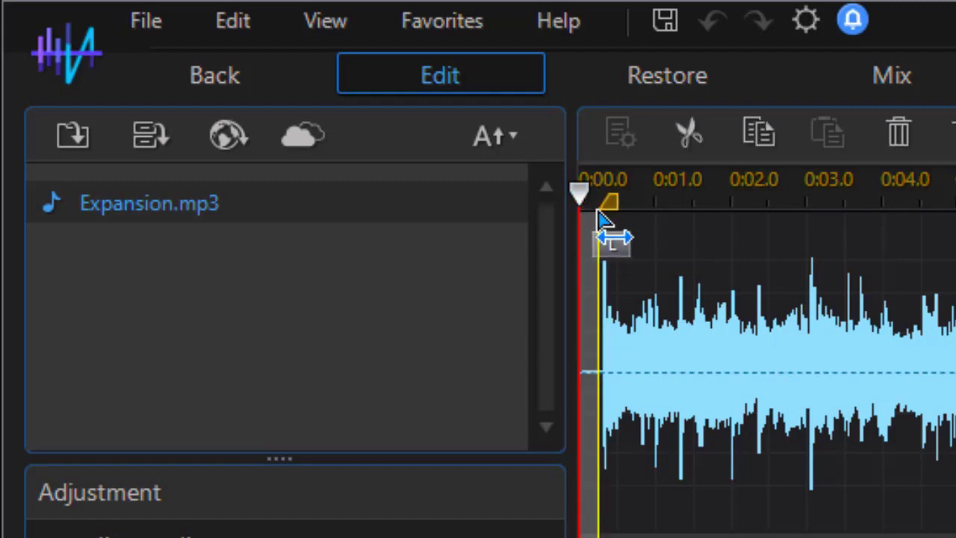
pyautogui.click(690, 149)
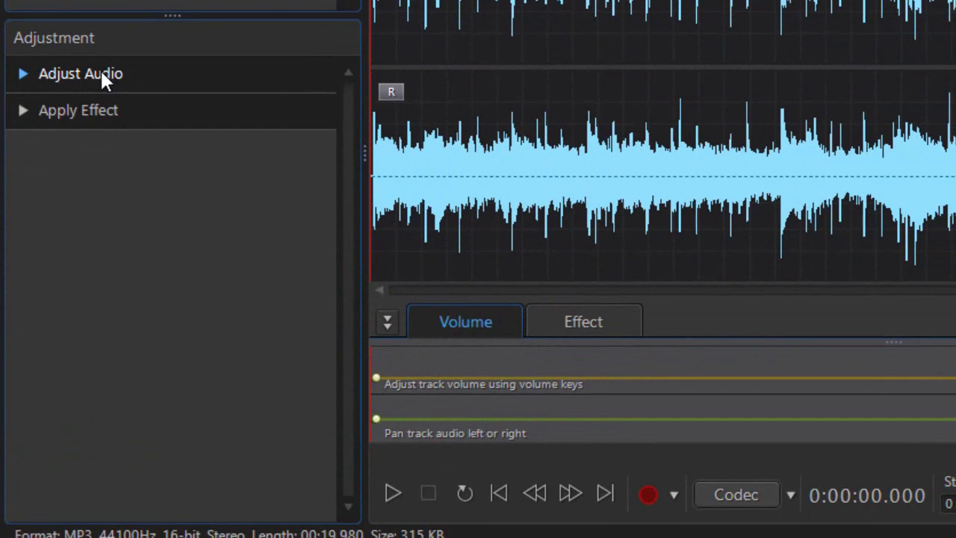
# In Adjust Length, set Expansion.mp3's new audio length to 0:00:19.233, a 1.04x speed.
pyautogui.click(105, 80)
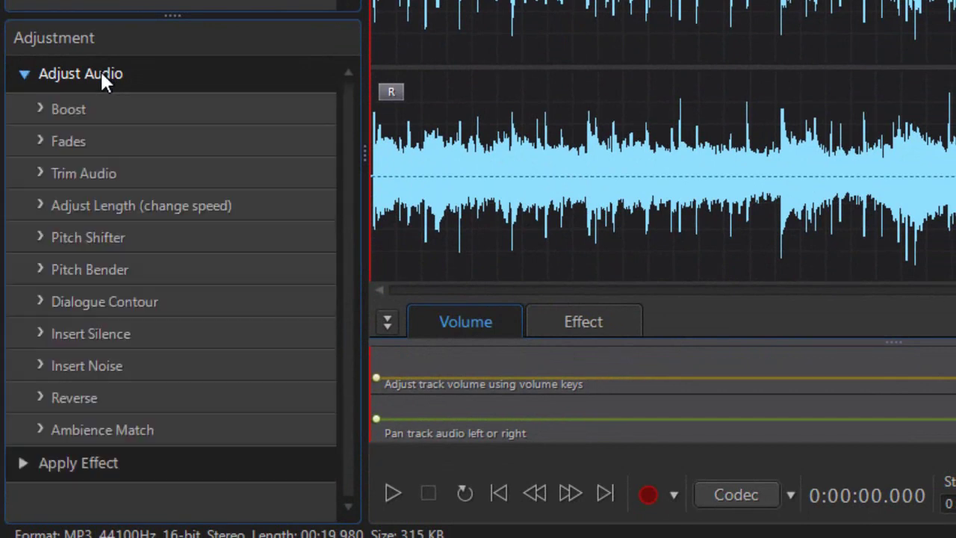
pyautogui.click(210, 207)
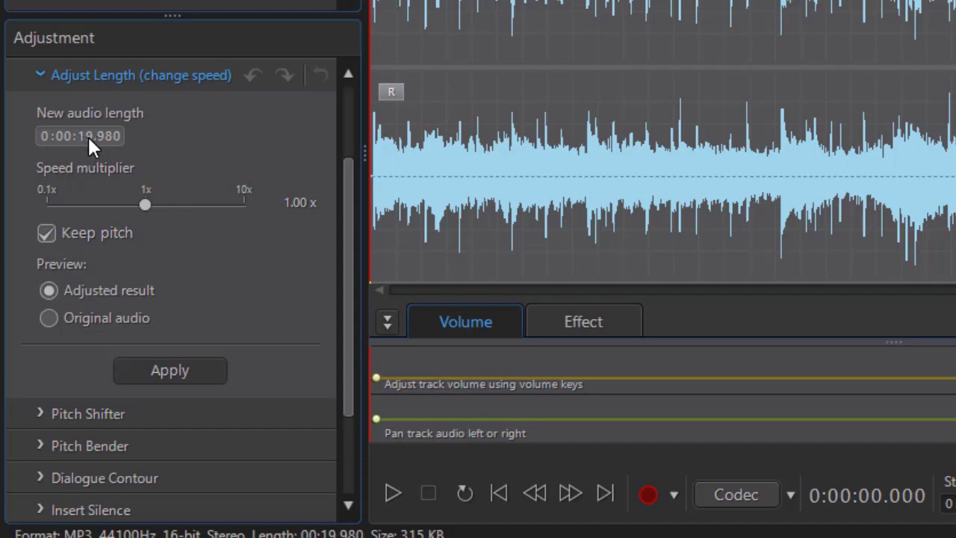
pyautogui.click(109, 134)
pyautogui.write('233')
pyautogui.press('Return')
# Play and stop a preview of the original, unchanged Expansion audio.
pyautogui.click(60, 317)
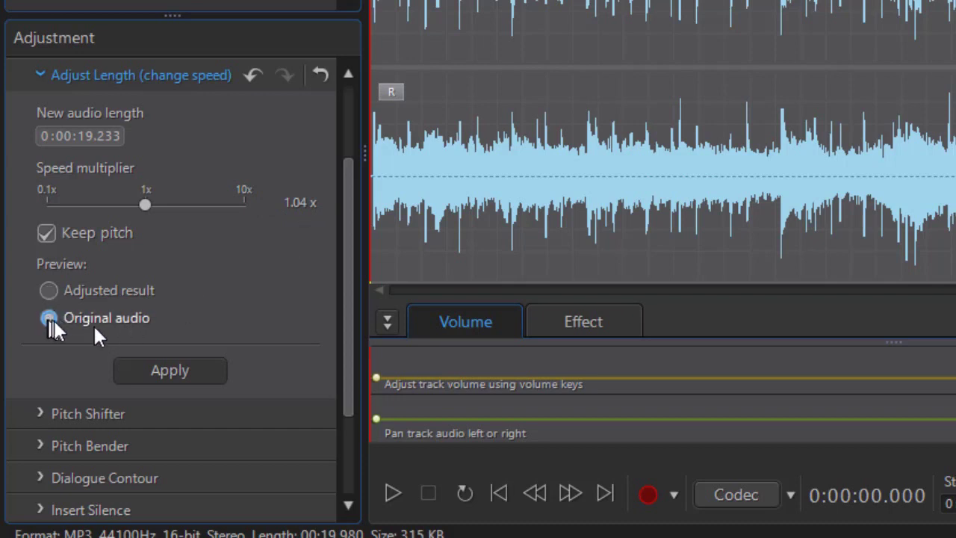
pyautogui.click(391, 495)
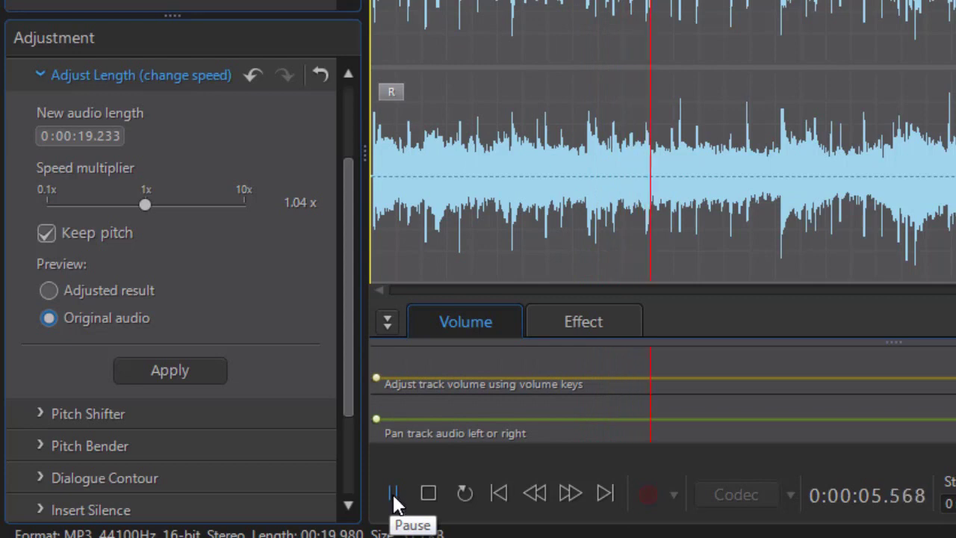
pyautogui.click(394, 496)
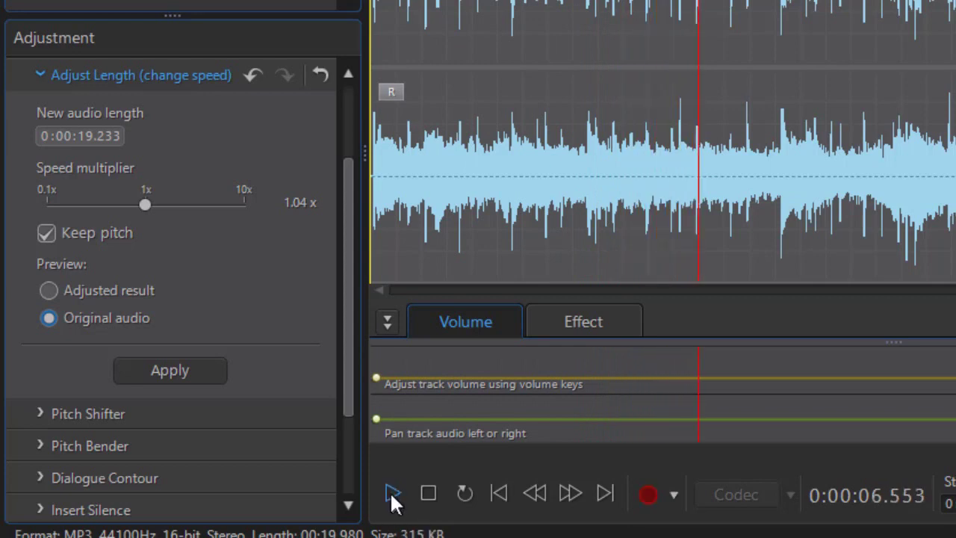
# Switch the preview to the adjusted result and play the 1.04x sped-up audio twice.
pyautogui.click(47, 289)
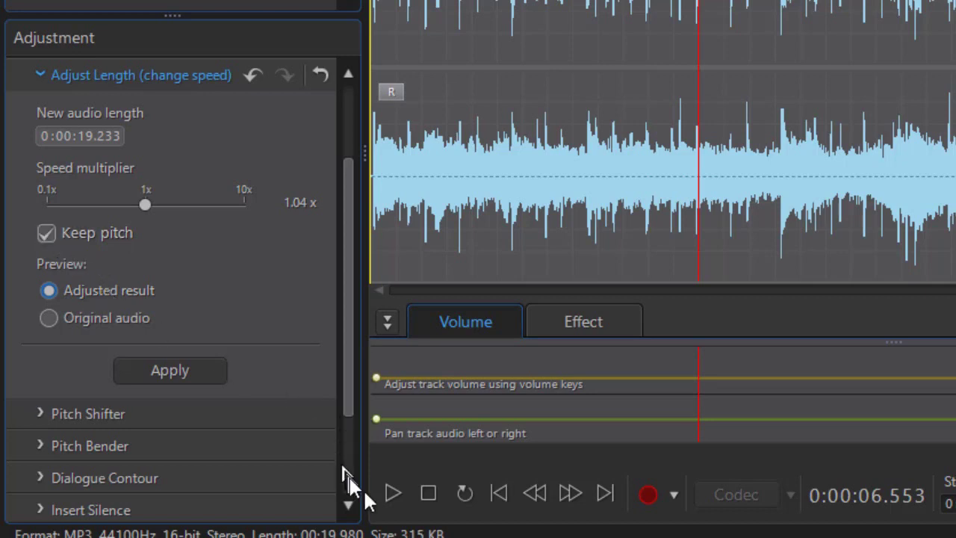
pyautogui.click(393, 495)
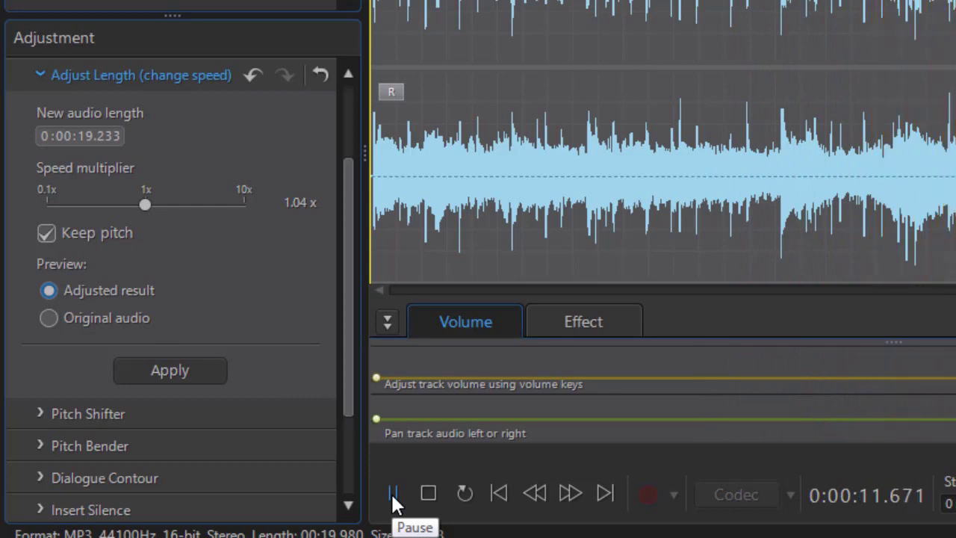
pyautogui.click(394, 495)
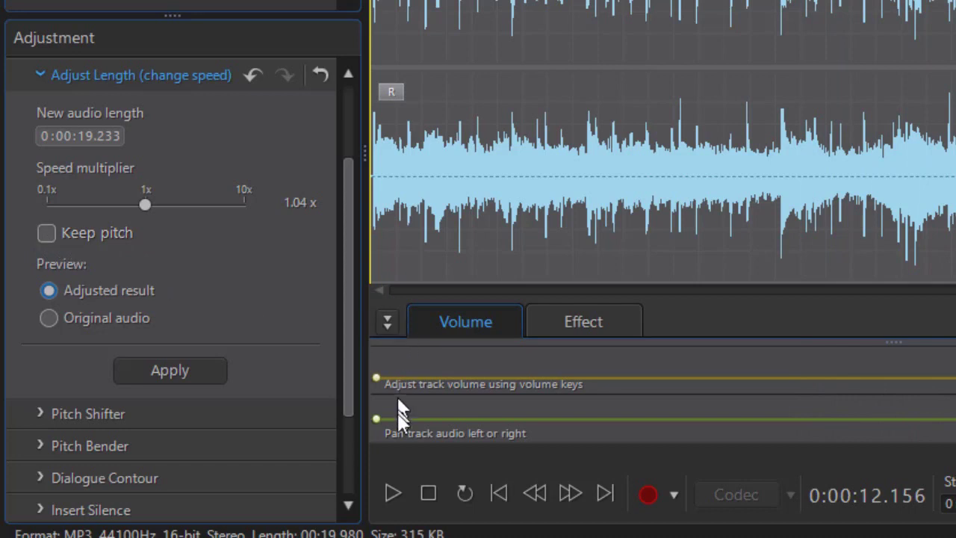
pyautogui.click(393, 495)
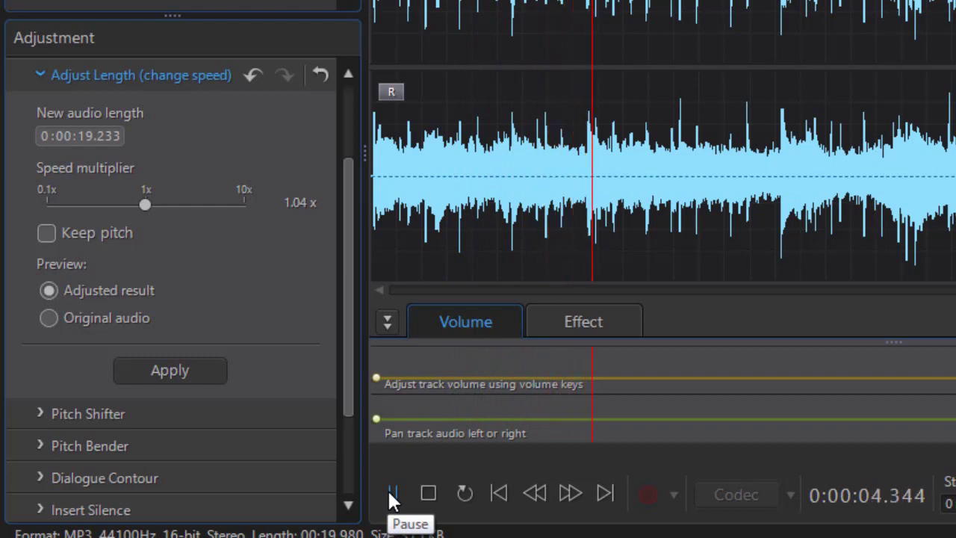
pyautogui.click(428, 494)
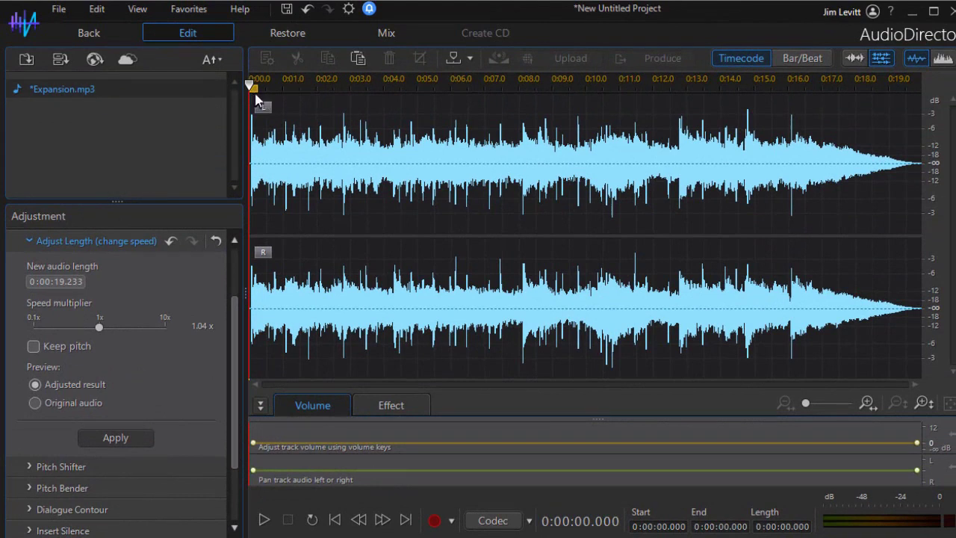
# Apply the 0:00:19.212 length to the whole Expansion waveform and close AudioDirector.
pyautogui.moveTo(254, 93); pyautogui.dragTo(935, 105)
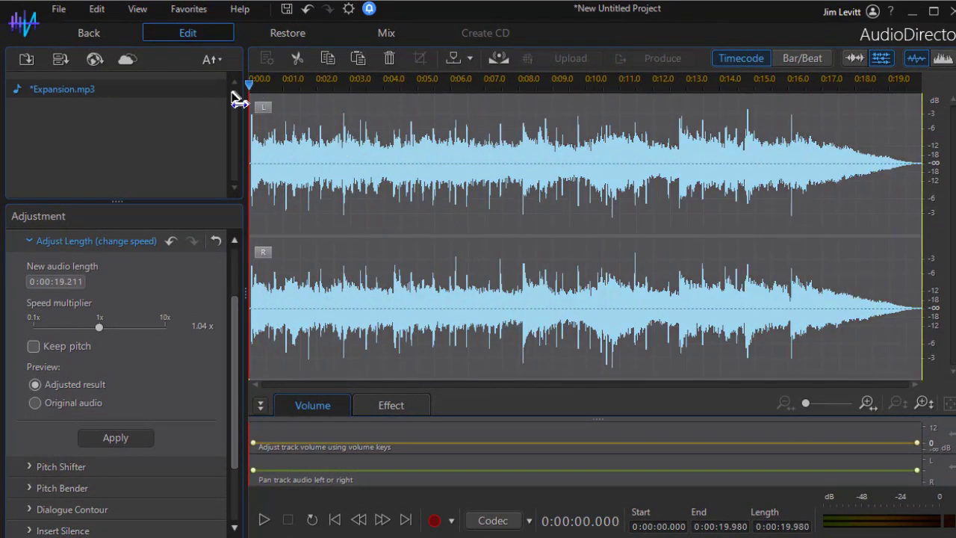
pyautogui.click(112, 439)
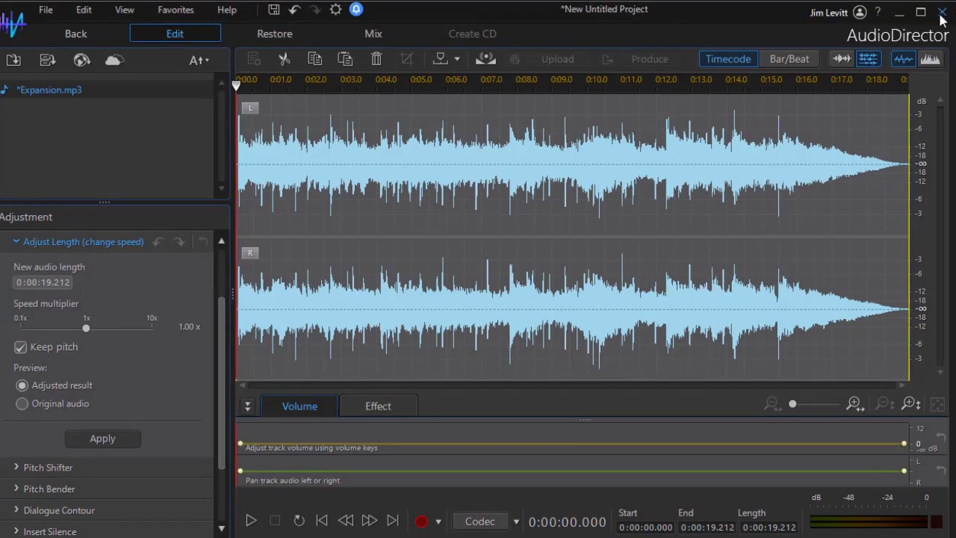
pyautogui.click(941, 13)
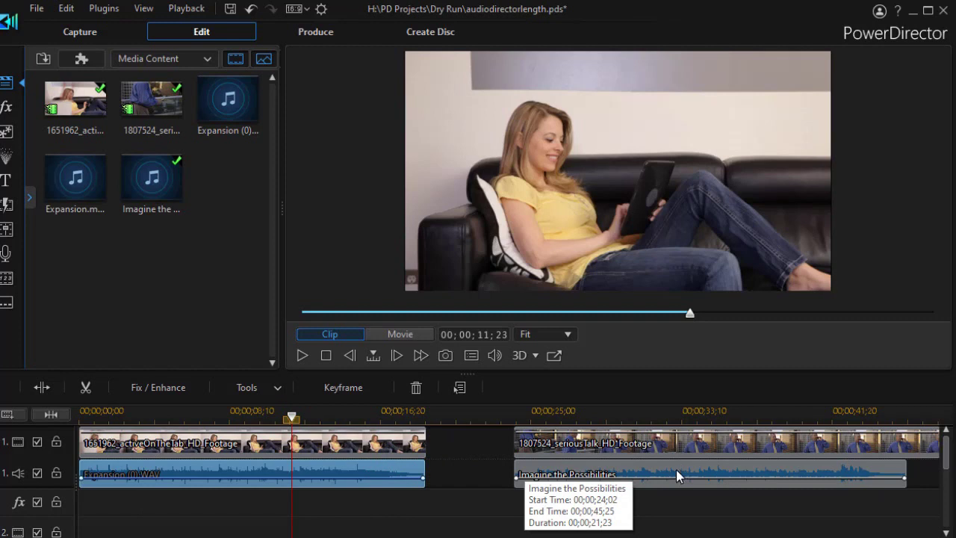
# Select the Imagine the Possibilities music clip beneath the second video clip.
pyautogui.click(777, 471)
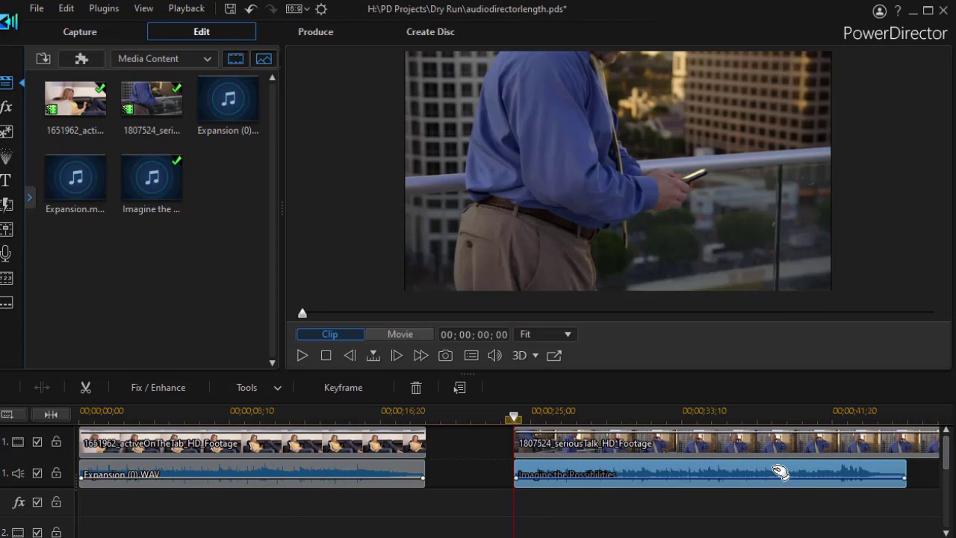
# Send the Imagine the Possibilities clip to AudioDirector via the Edit Audio menu.
pyautogui.rightClick(535, 473)
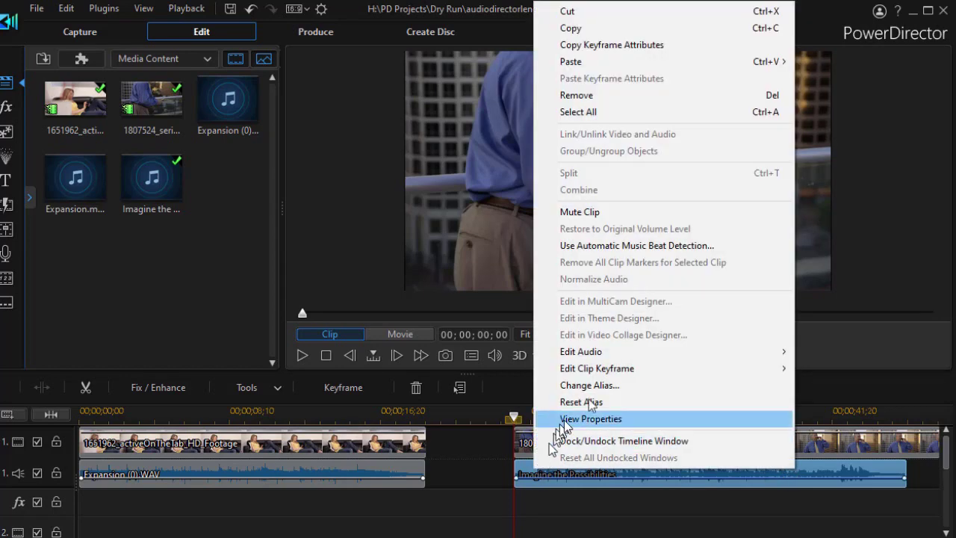
pyautogui.moveTo(604, 357)
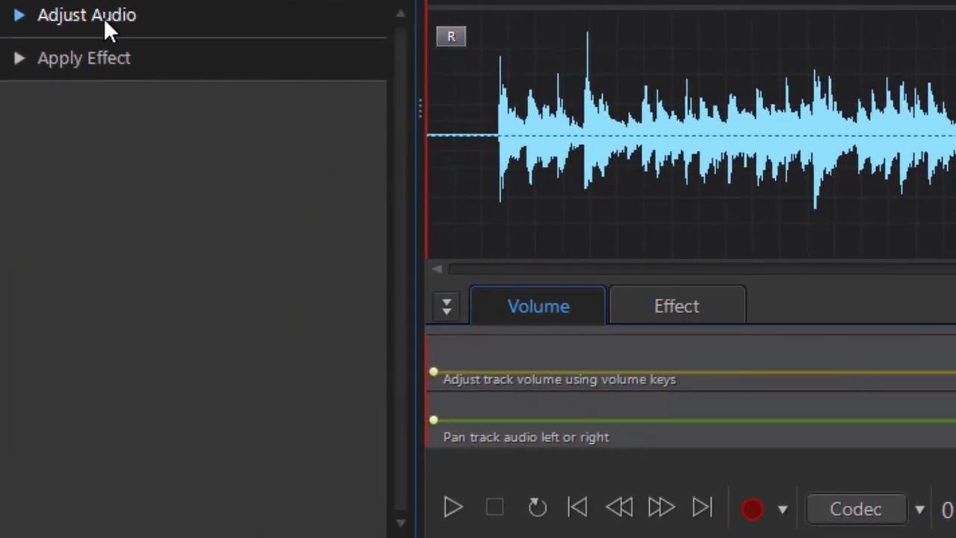
# Expand Adjust Audio to list tools such as Boost, Fades and Adjust Length.
pyautogui.click(104, 18)
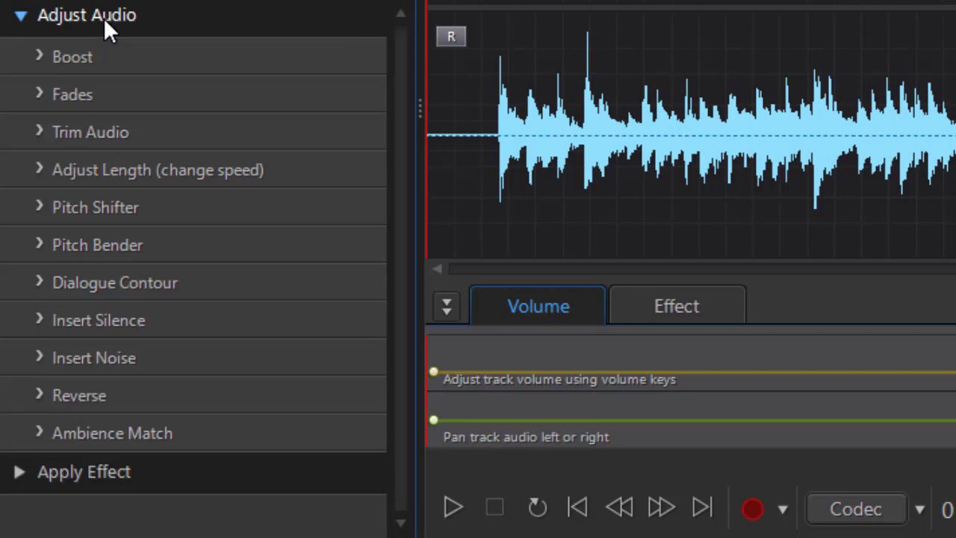
# Set Imagine the Possibilities.mp3's new length to 0:00:23.633, slowing it to 0.92x.
pyautogui.click(118, 174)
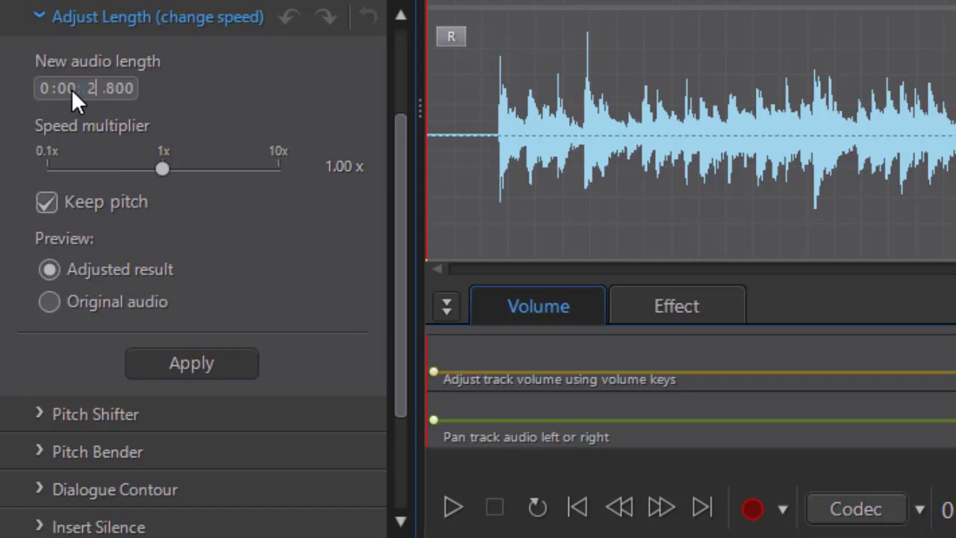
pyautogui.click(125, 87)
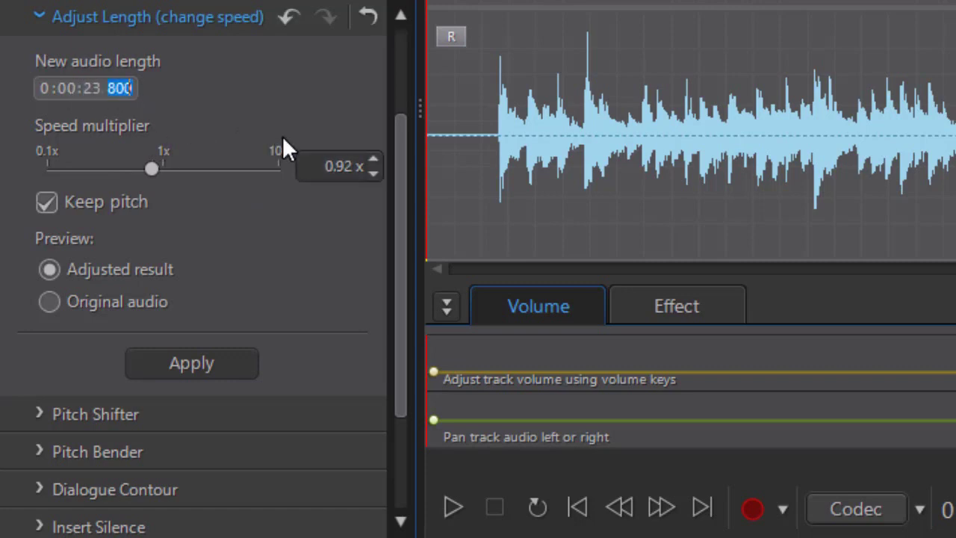
pyautogui.write('635')
pyautogui.press('Return')
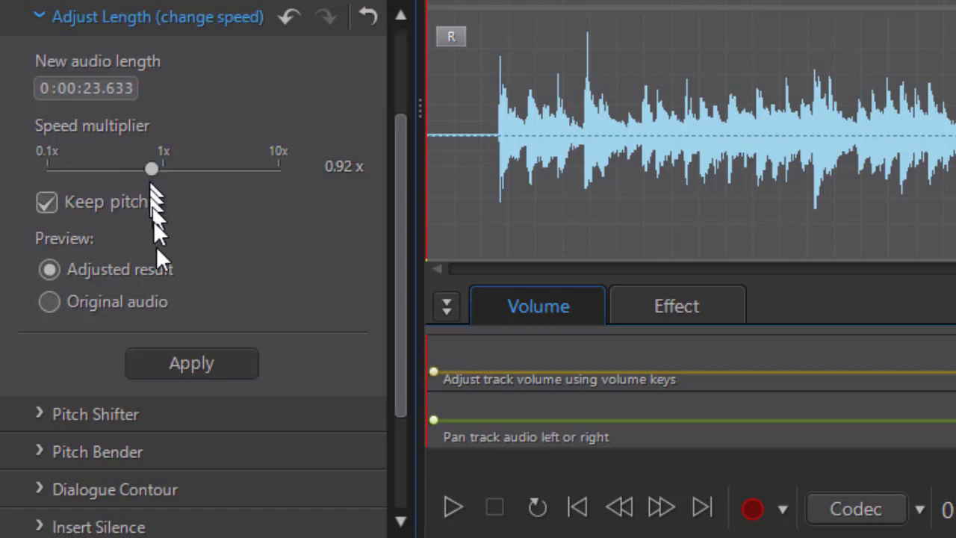
# Play and stop a preview of the original, unadjusted audio.
pyautogui.click(53, 304)
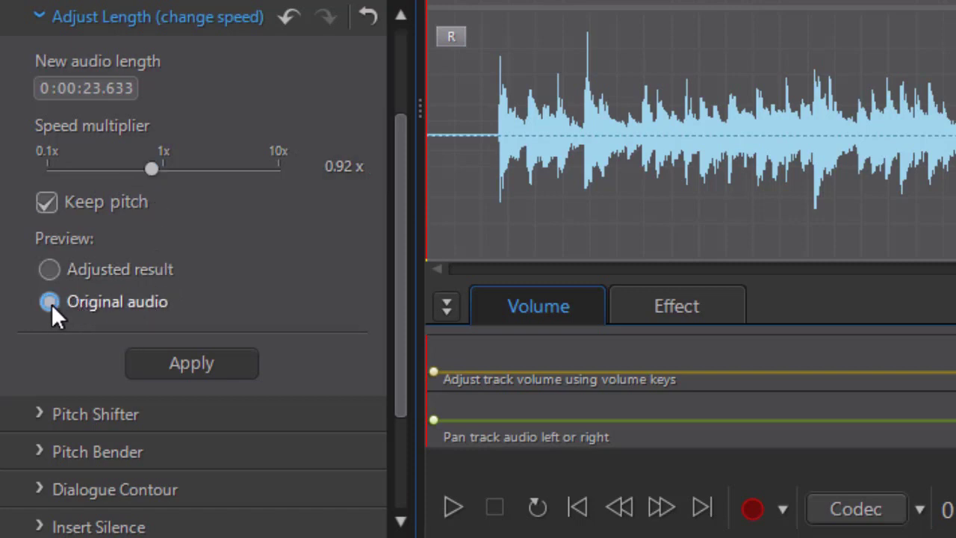
pyautogui.click(453, 507)
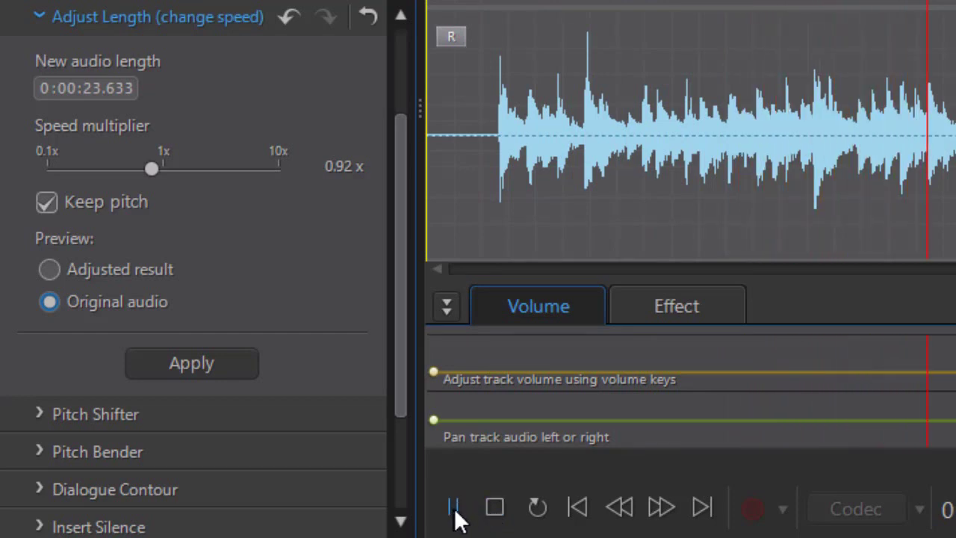
pyautogui.click(455, 508)
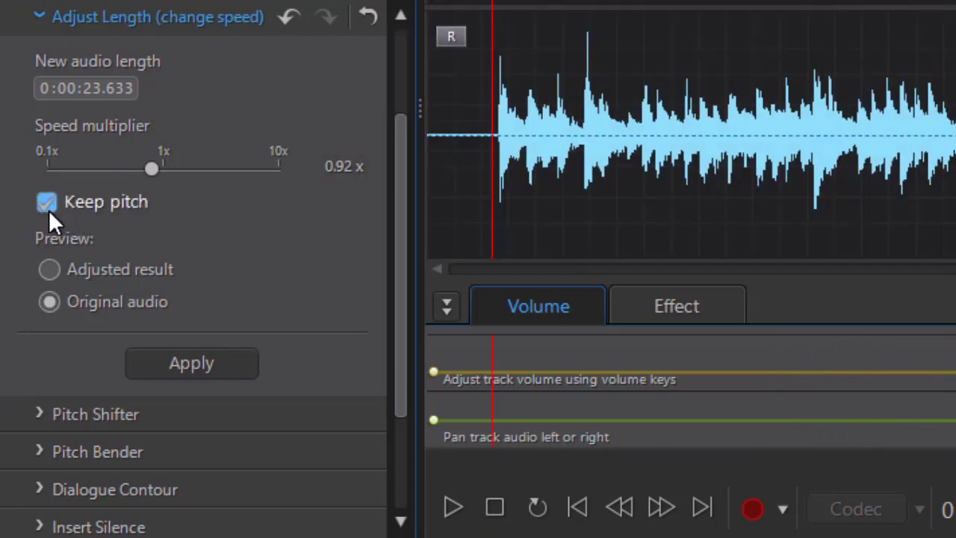
# Play the 0.92x adjusted result, then set a playback start point in the waveform.
pyautogui.click(51, 269)
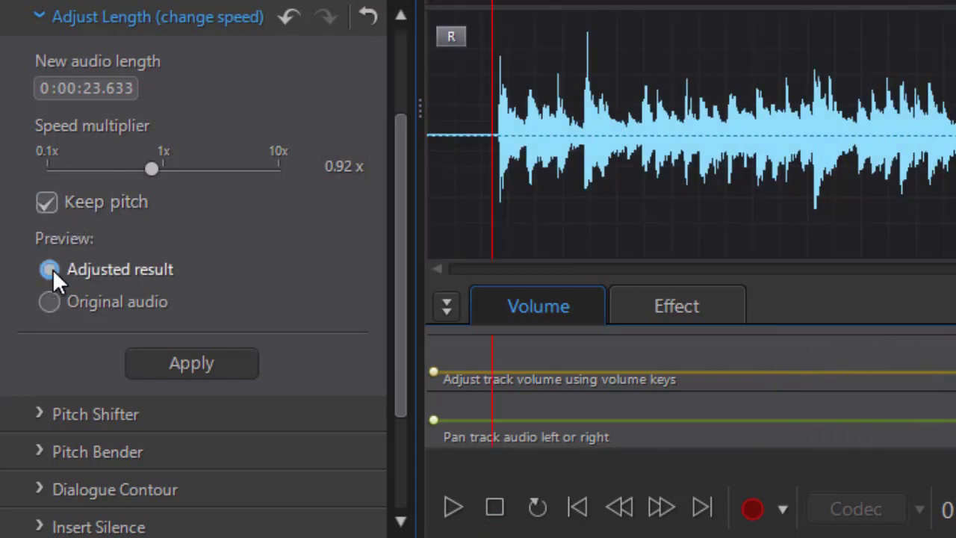
pyautogui.click(454, 508)
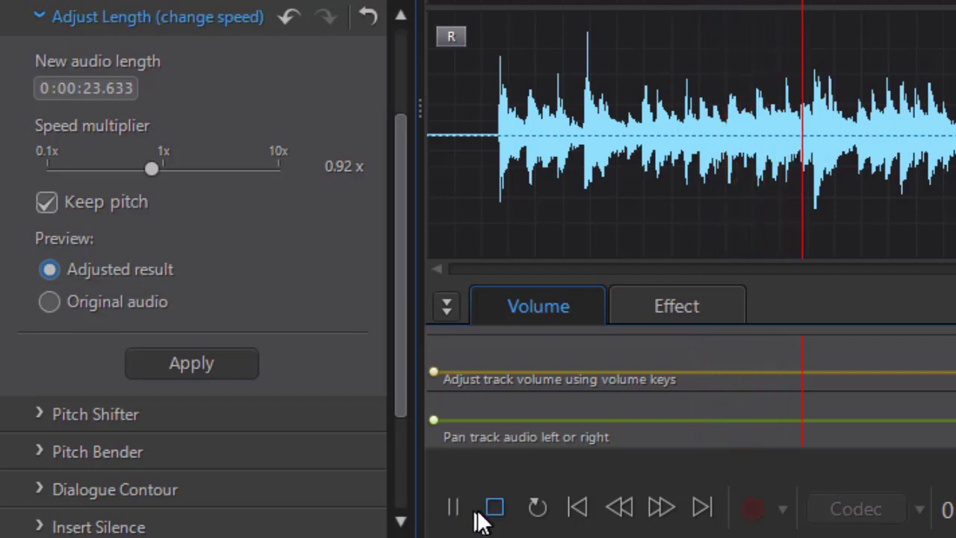
pyautogui.click(454, 510)
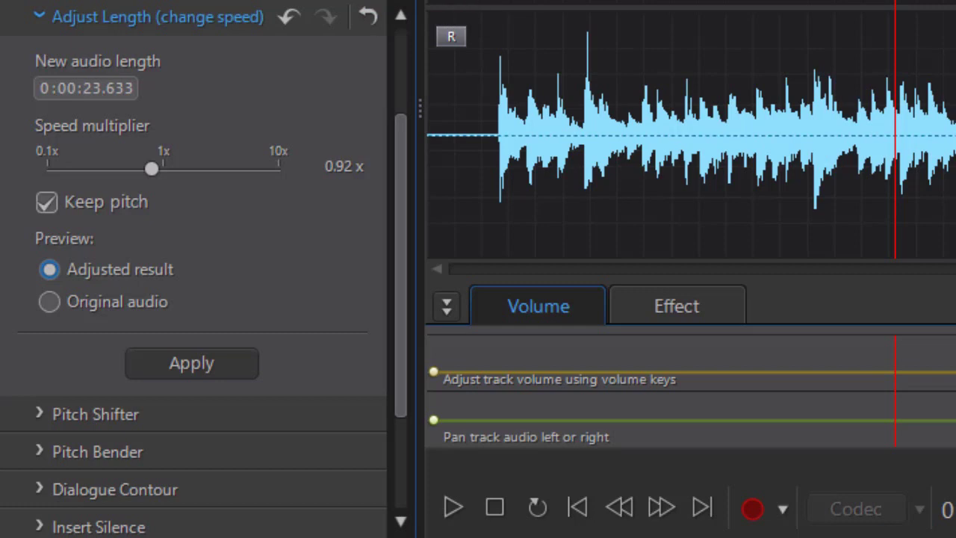
pyautogui.click(486, 45)
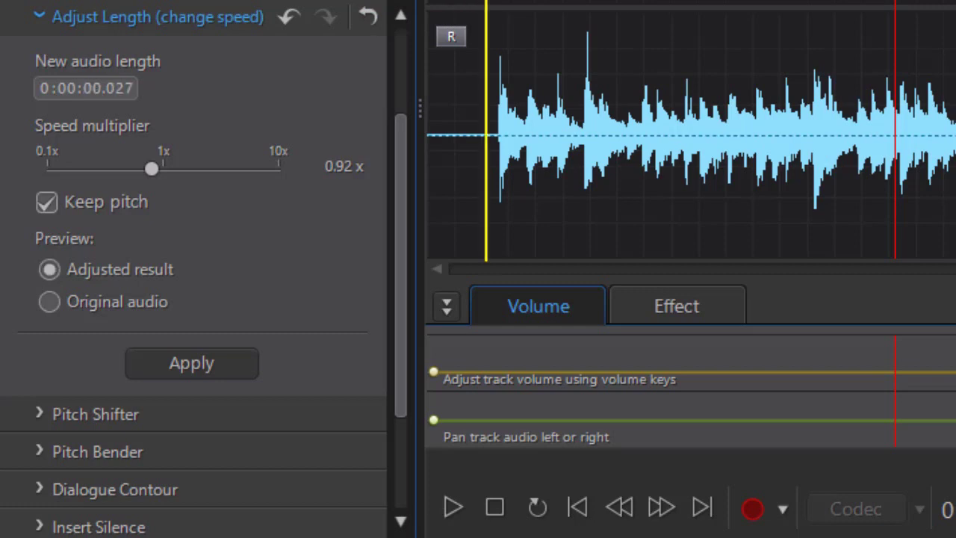
pyautogui.click(48, 206)
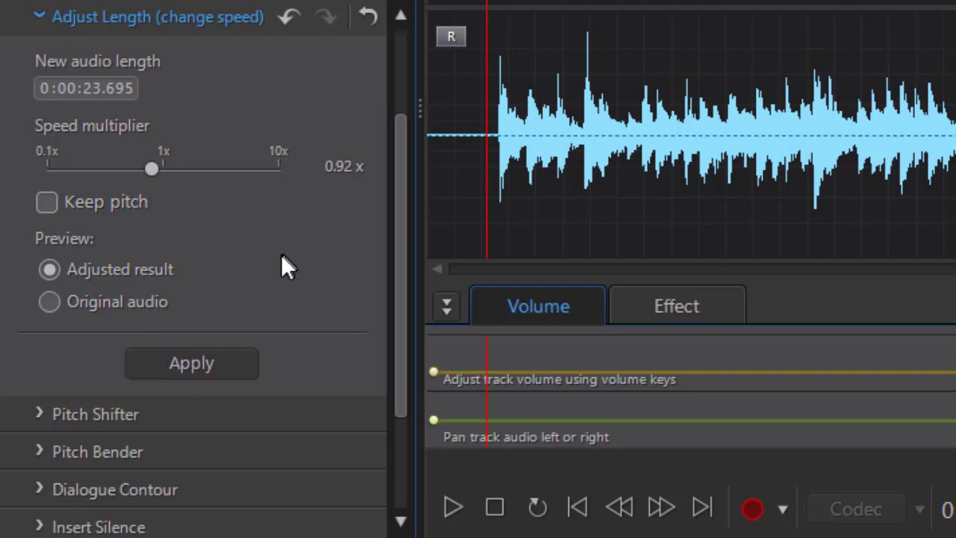
pyautogui.click(455, 508)
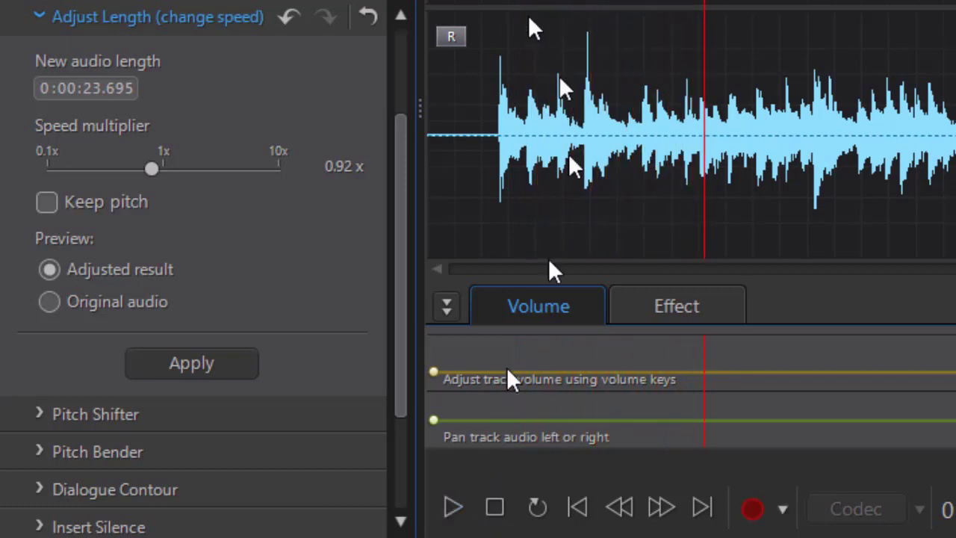
pyautogui.click(45, 201)
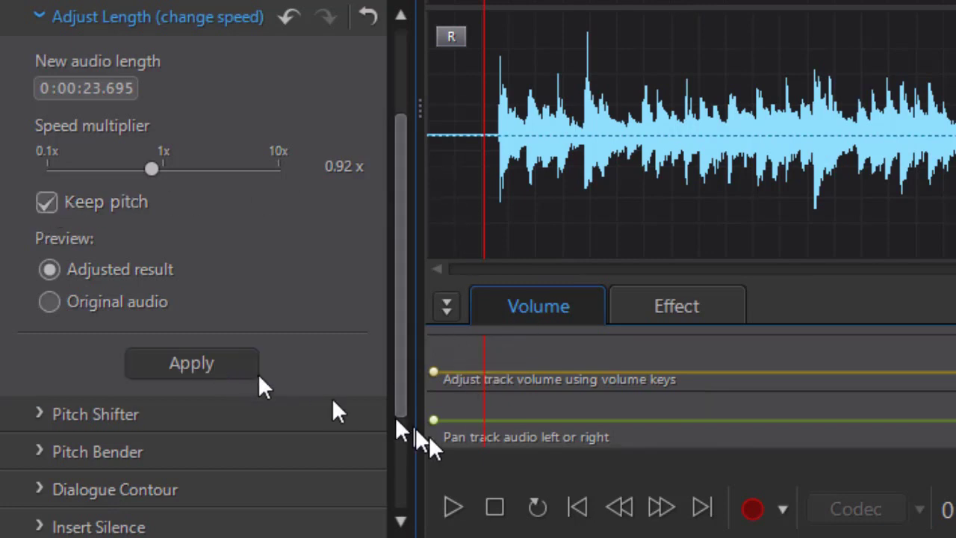
pyautogui.click(453, 508)
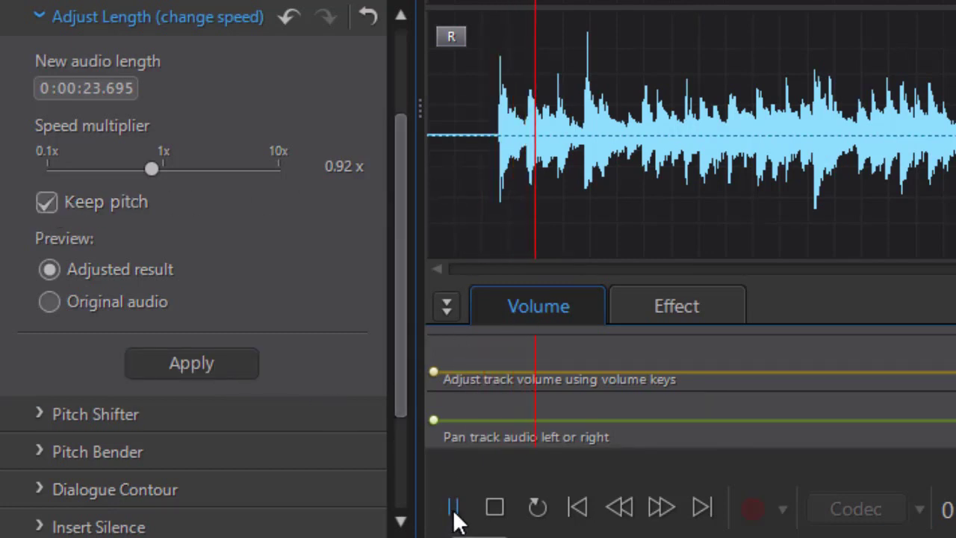
pyautogui.click(453, 508)
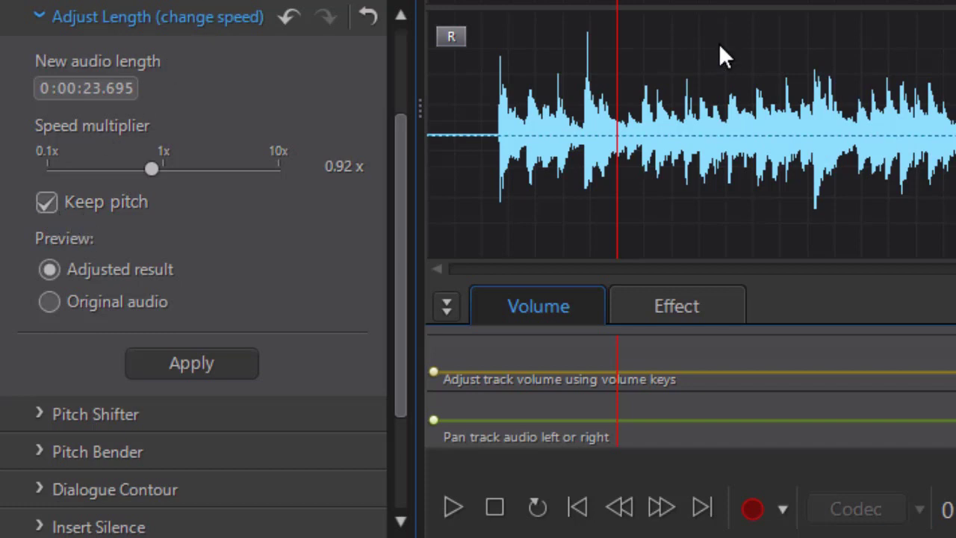
pyautogui.moveTo(336, 176)
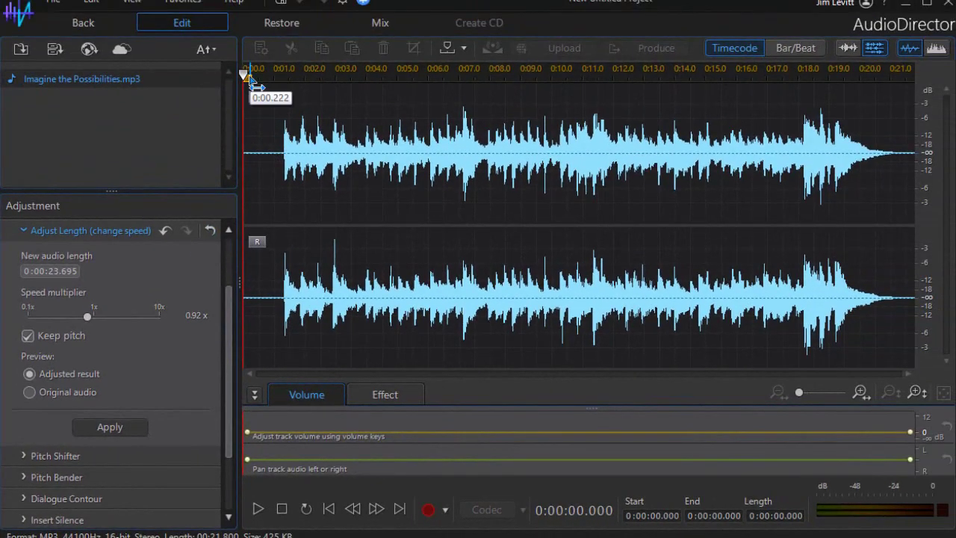
# Stretch the whole waveform to 0:00:23.672 and return it to PowerDirector, saving the changes.
pyautogui.moveTo(250, 82); pyautogui.dragTo(938, 175)
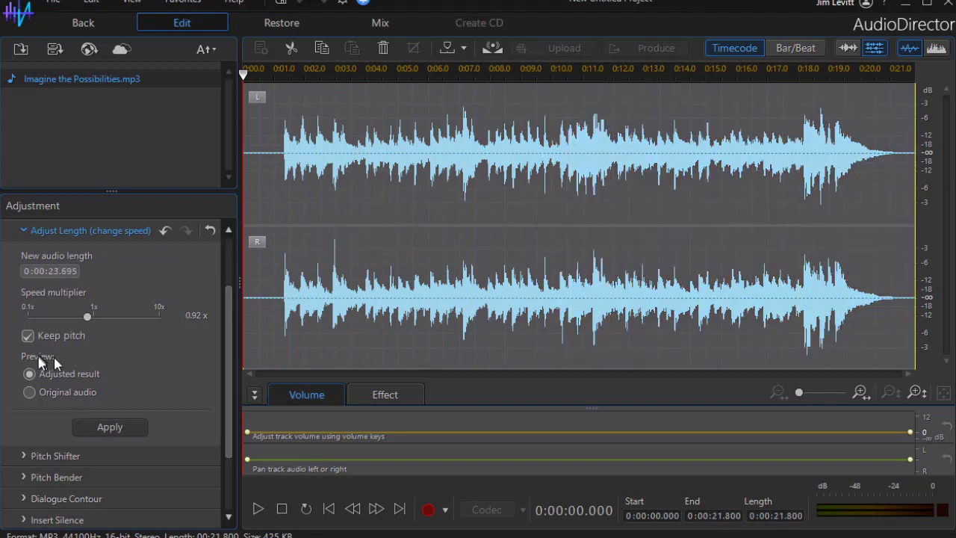
pyautogui.click(124, 426)
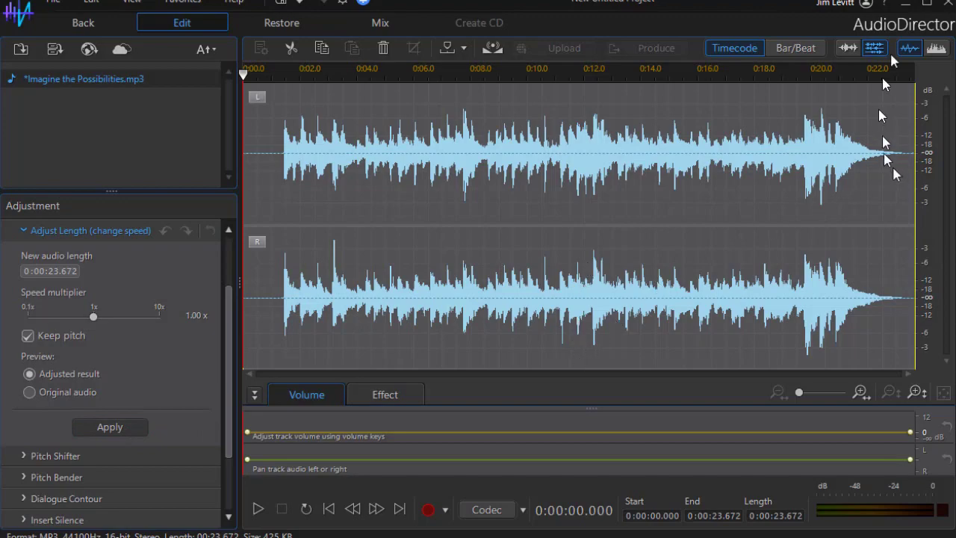
pyautogui.click(948, 4)
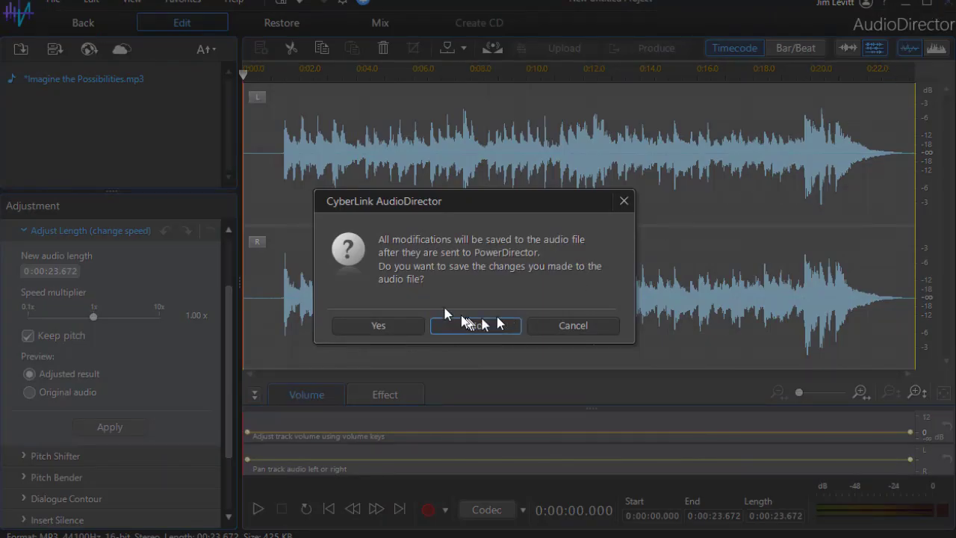
pyautogui.click(391, 326)
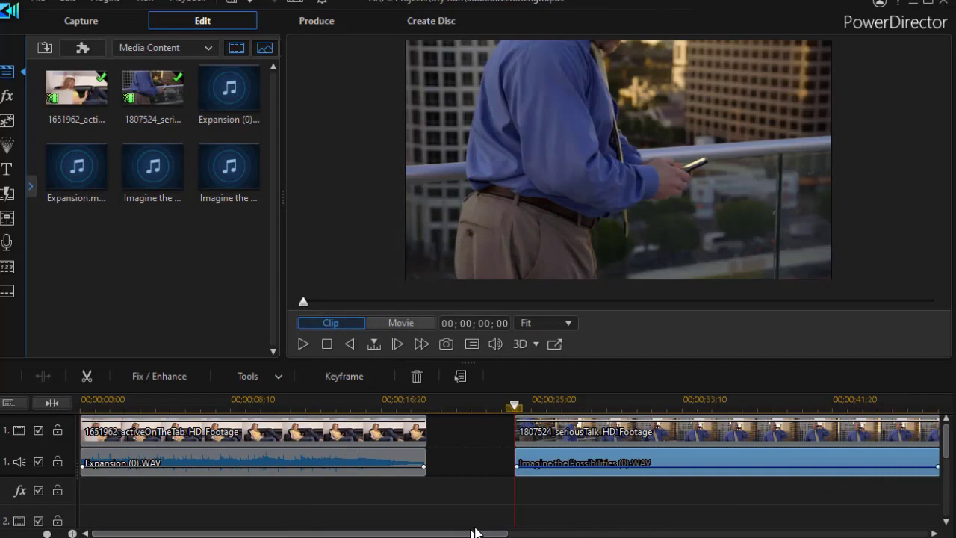
# Play the second video clip to check Imagine the Possibilities (0).WAV now ends with it.
pyautogui.moveTo(475, 532); pyautogui.dragTo(502, 532)
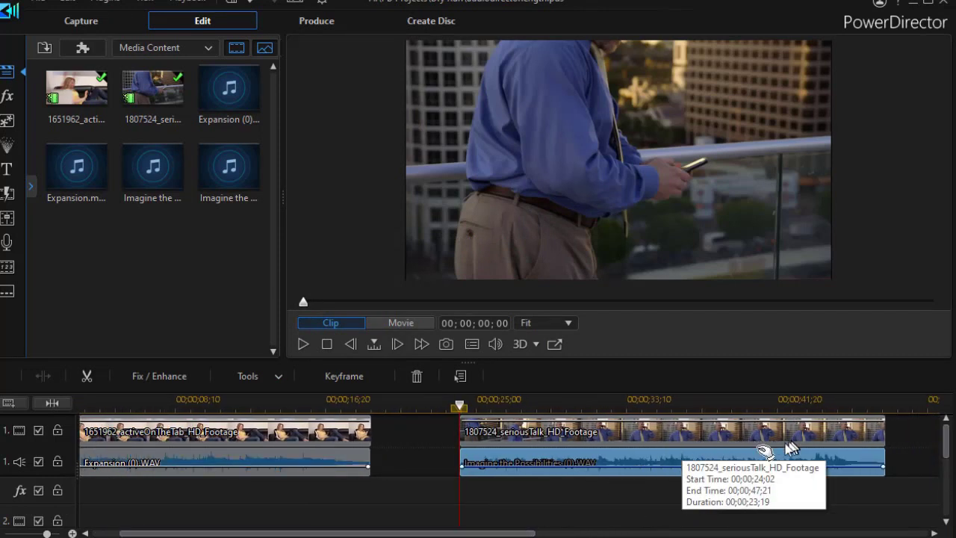
pyautogui.click(304, 344)
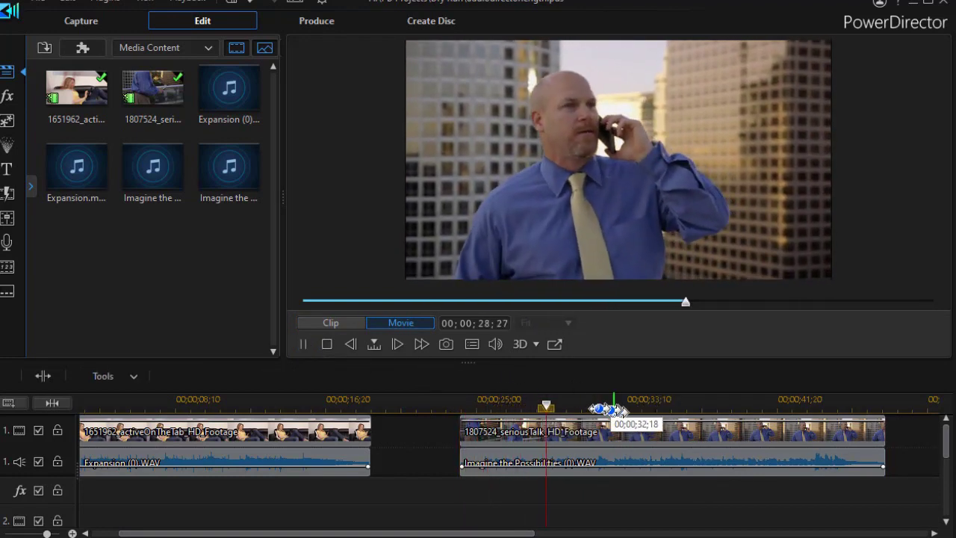
pyautogui.click(304, 347)
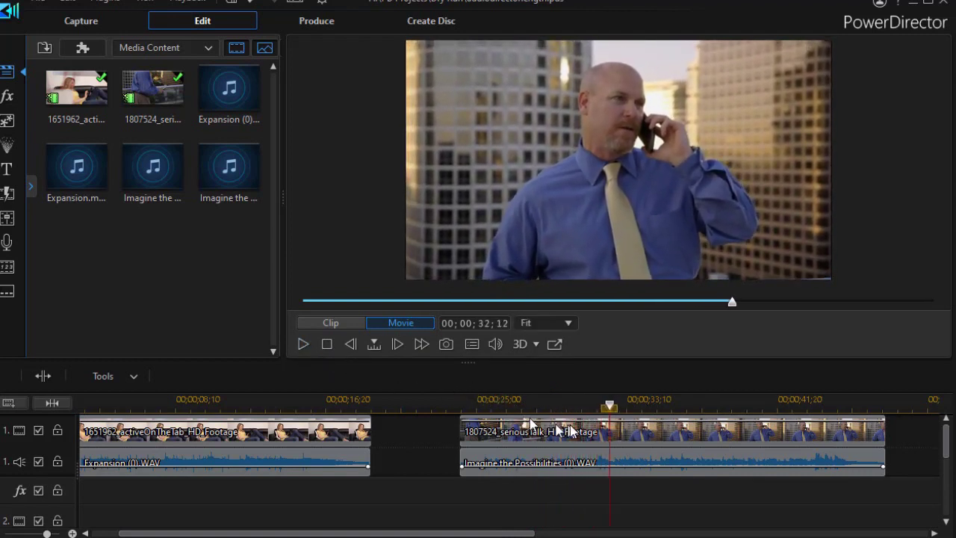